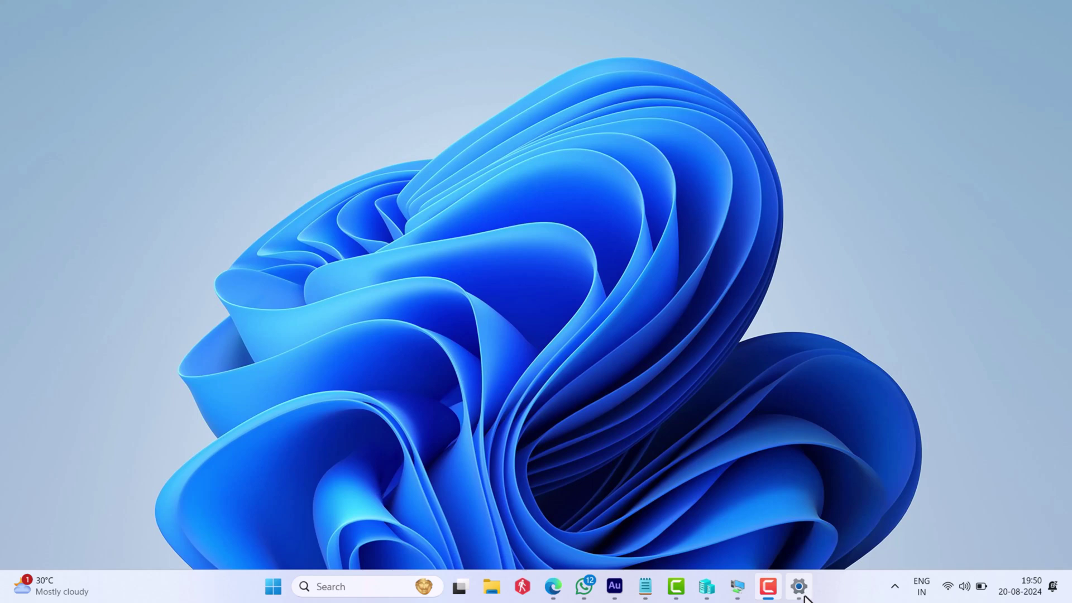
- Highlight the KB5041585 update name in the update history, then revisit the Reddit thread
left_click(800, 586)
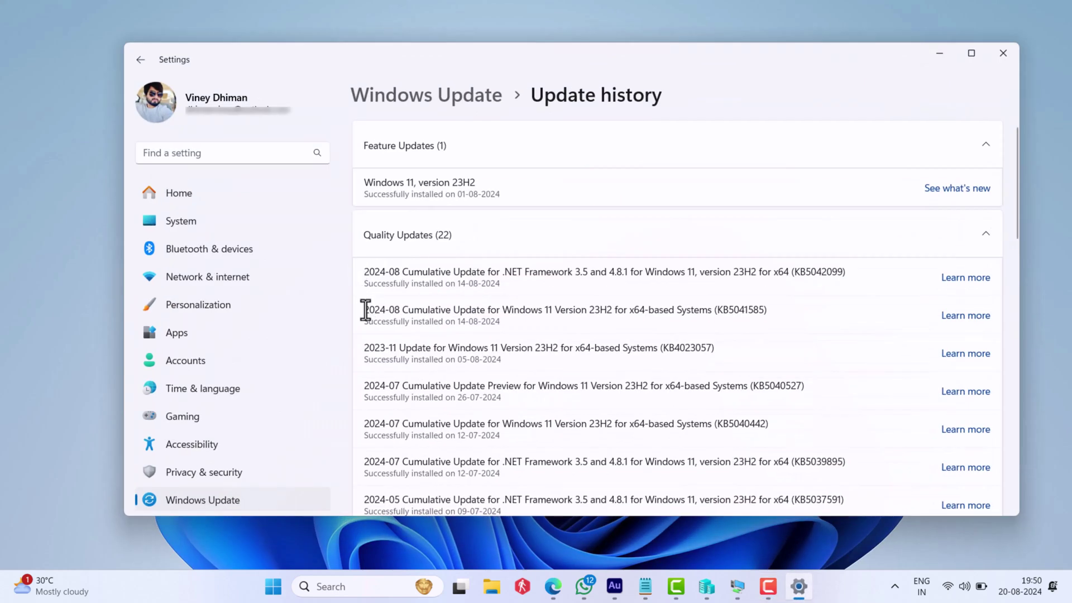
left_click_drag(365, 311, 769, 316)
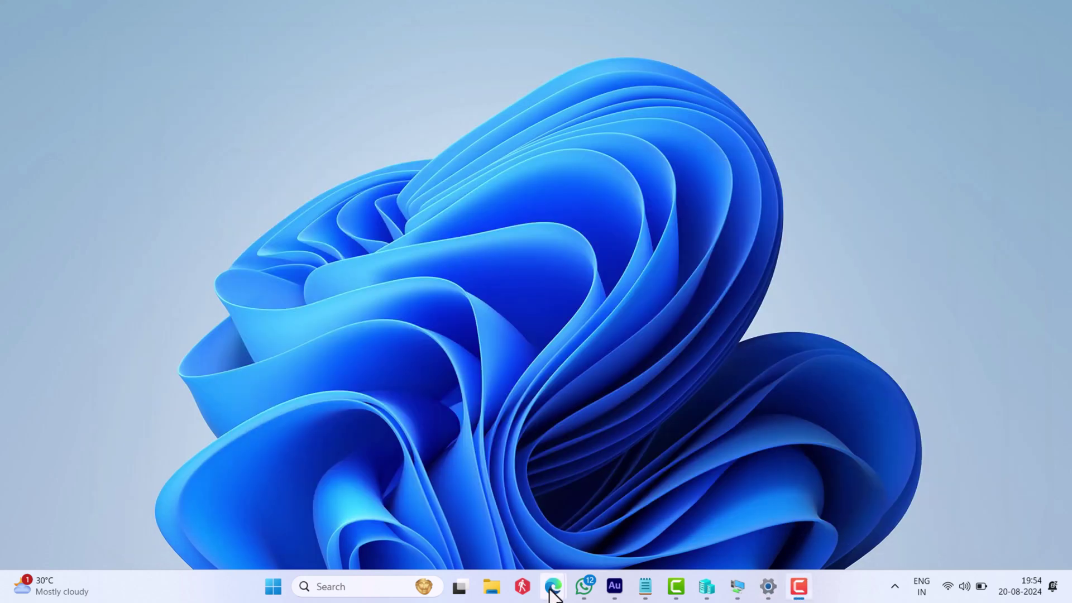
mouse_move(553, 587)
left_click(527, 519)
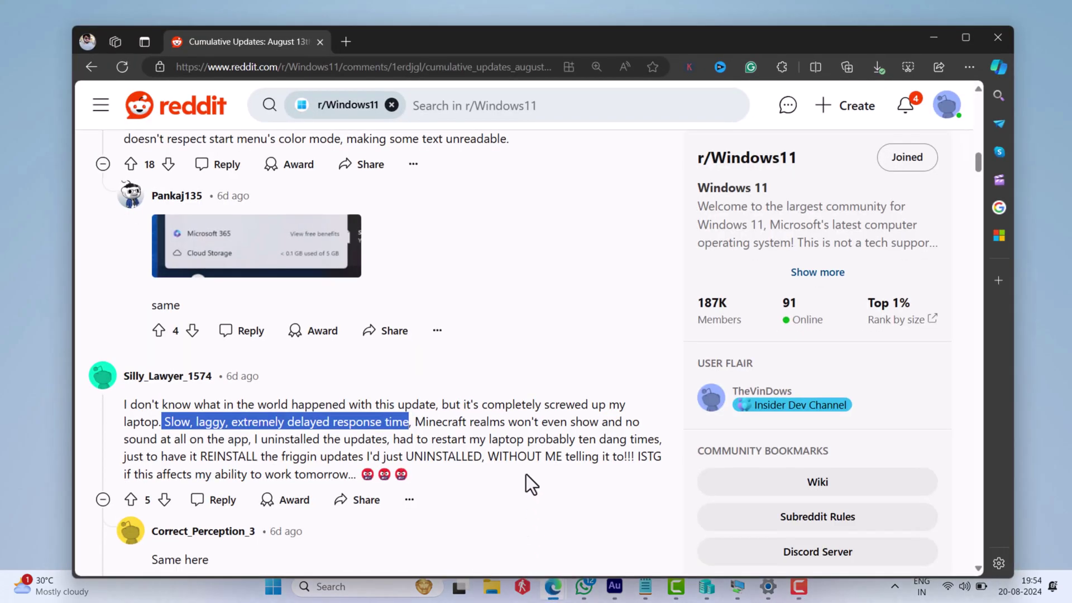
left_click(355, 435)
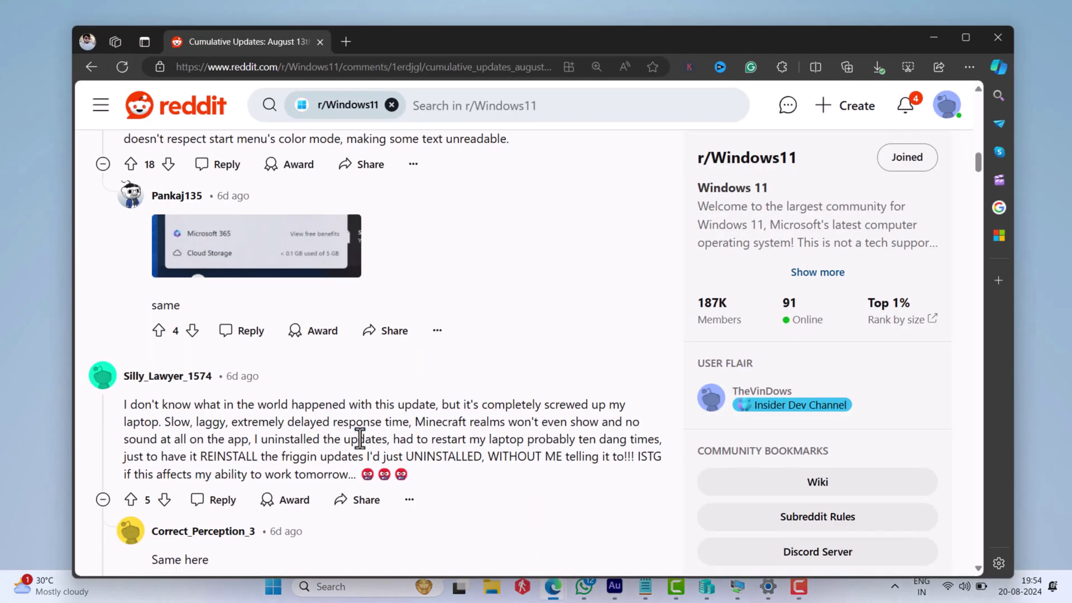
scroll(355, 436, "down", 2)
scroll(355, 436, "down", 5)
scroll(355, 436, "down", 3)
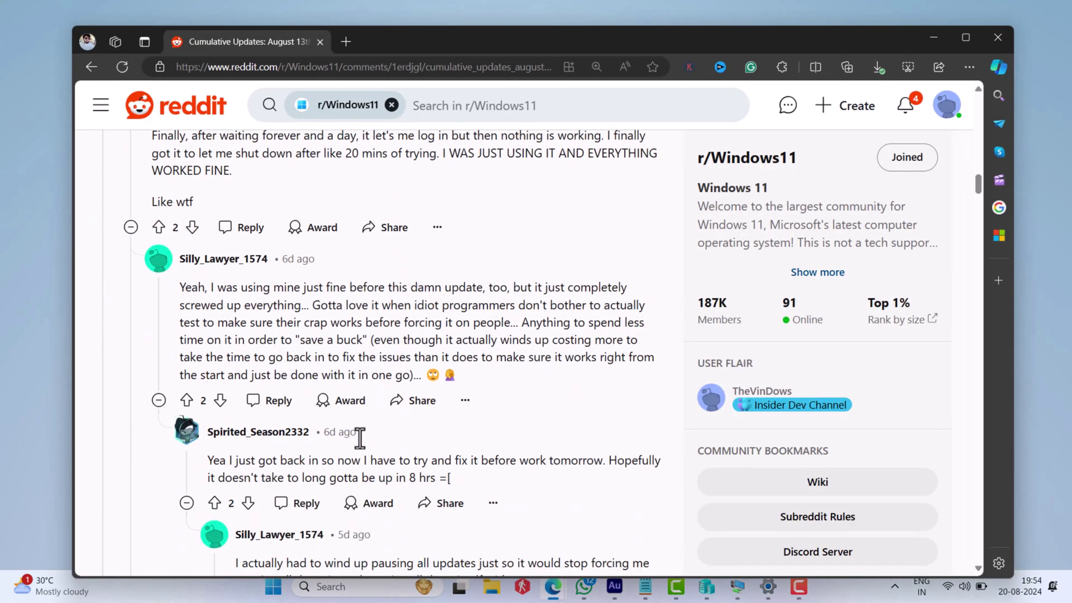
- Highlight the known-issues statement on the Microsoft support page, then minimize the browser
left_click(933, 36)
mouse_move(553, 587)
left_click(592, 515)
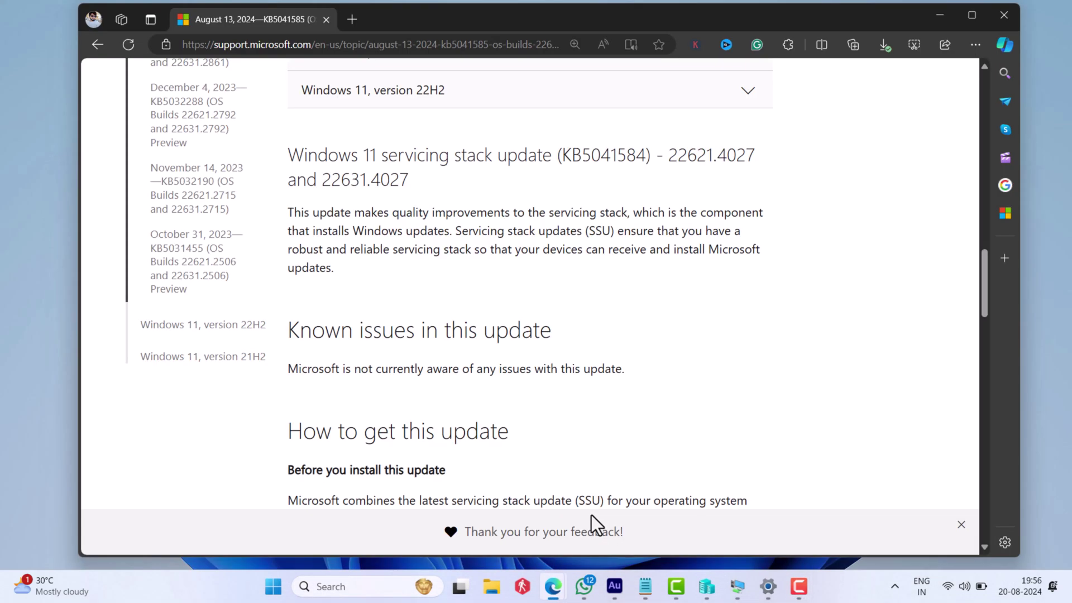
left_click_drag(288, 369, 606, 375)
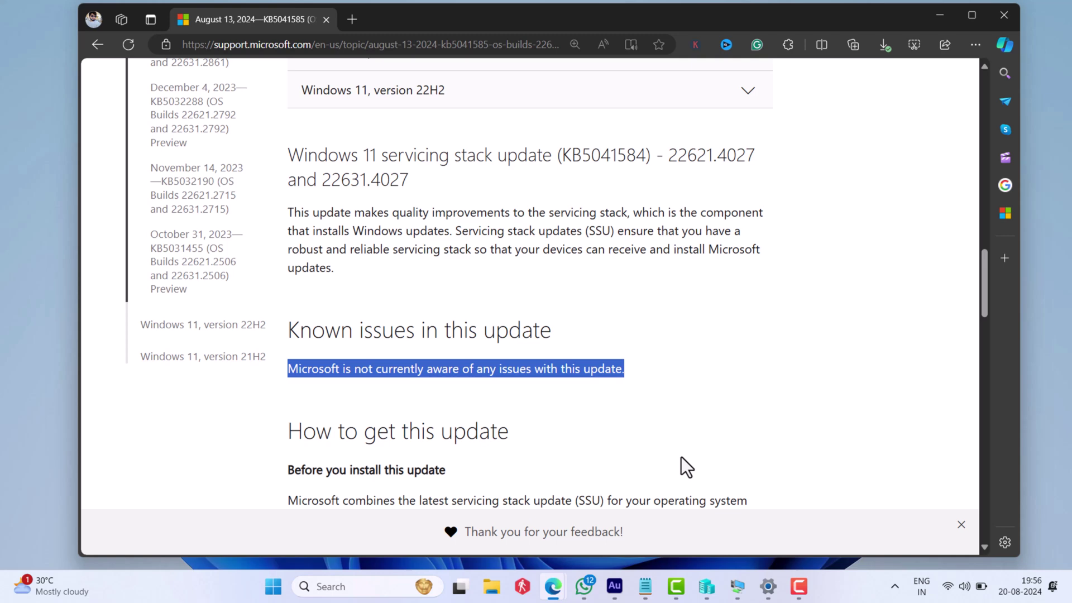
left_click(940, 15)
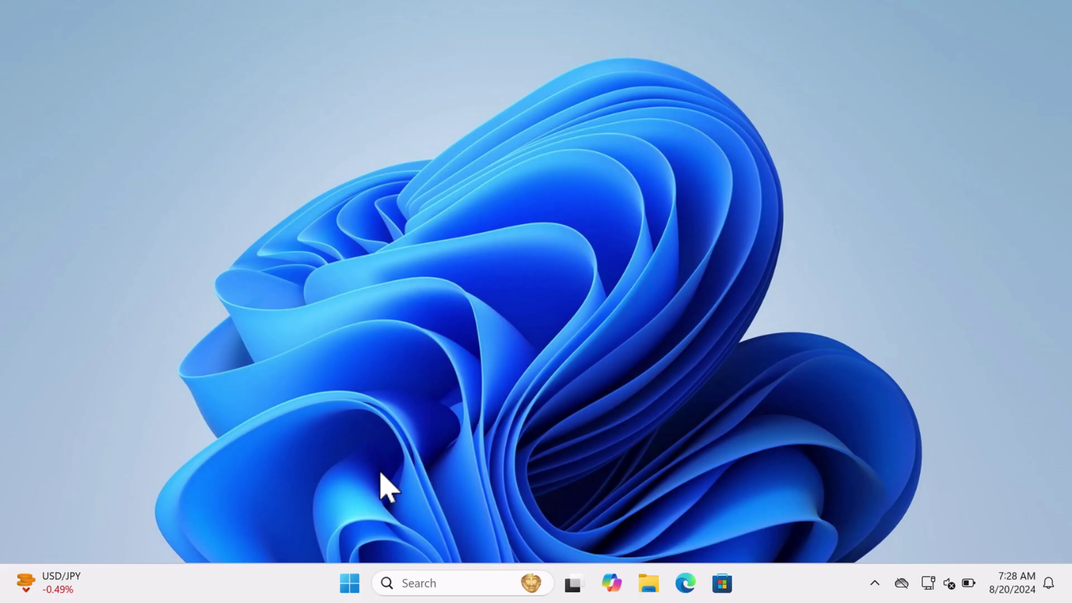
- Launch Settings from the Start right-click menu and go to Windows Update
right_click(350, 583)
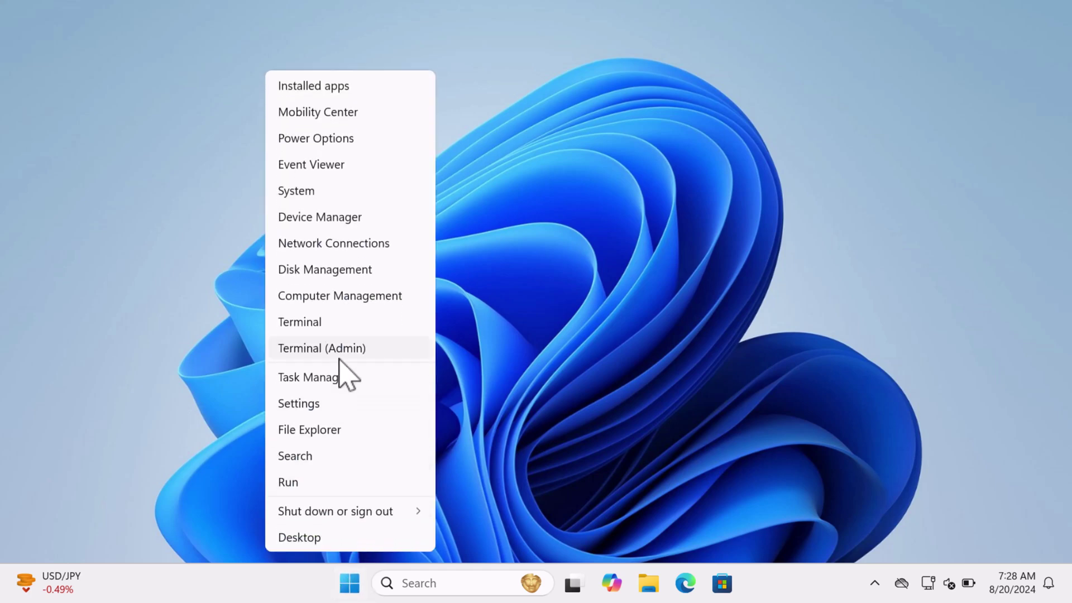
left_click(327, 427)
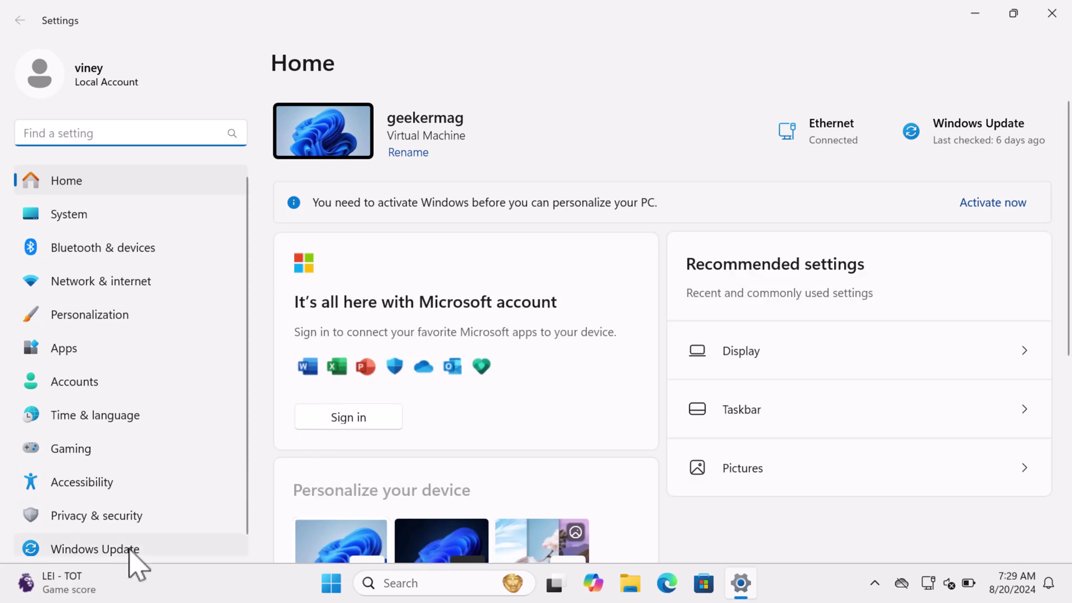
left_click(95, 548)
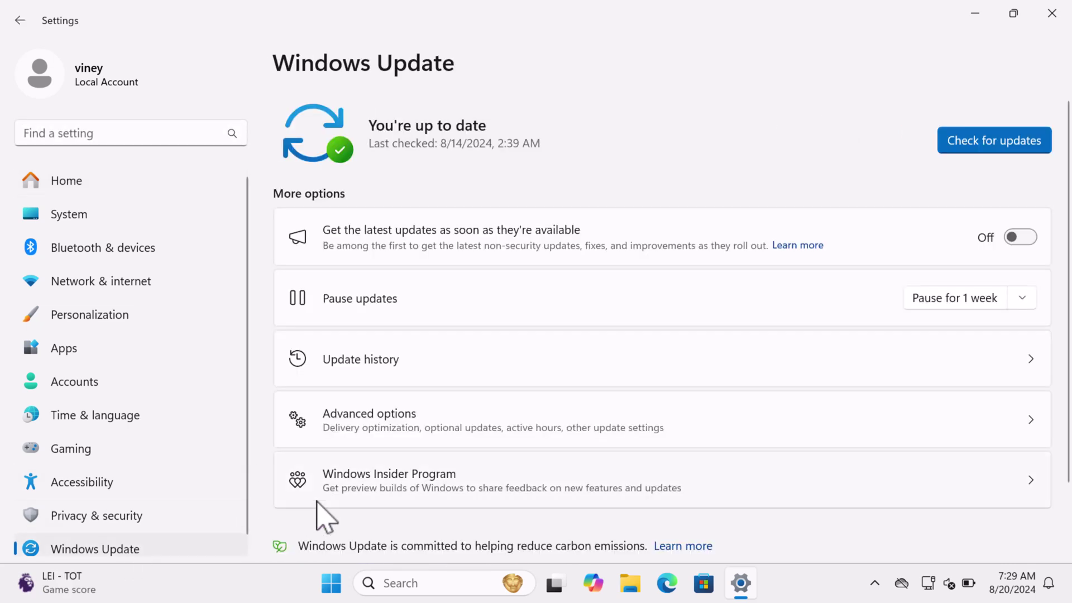
- Go from Update history to the Uninstall updates list showing KB5041585
left_click(536, 368)
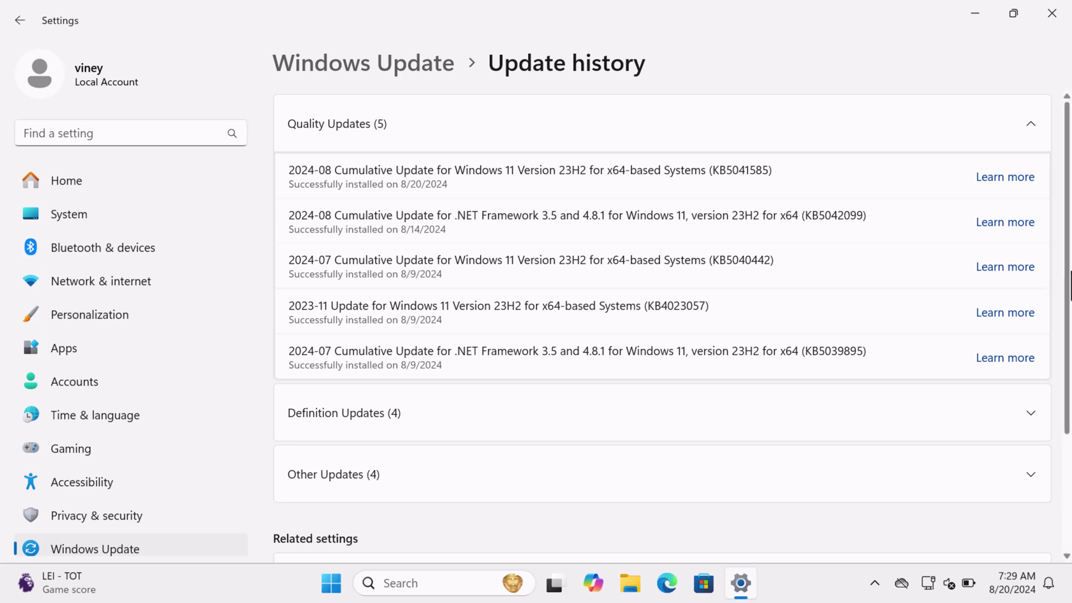
left_click_drag(1068, 290, 1069, 398)
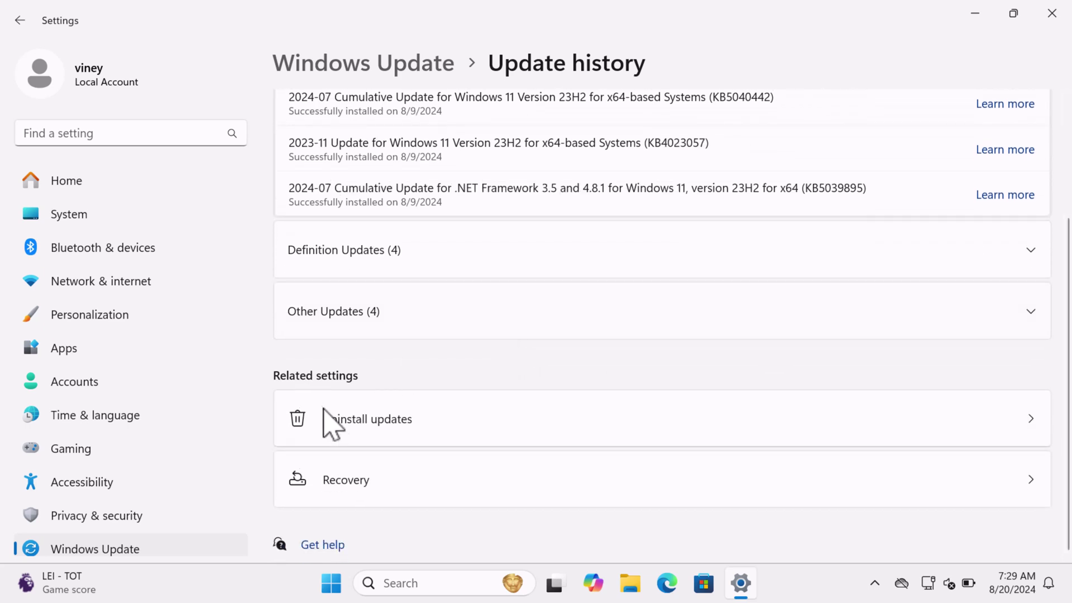
left_click(439, 427)
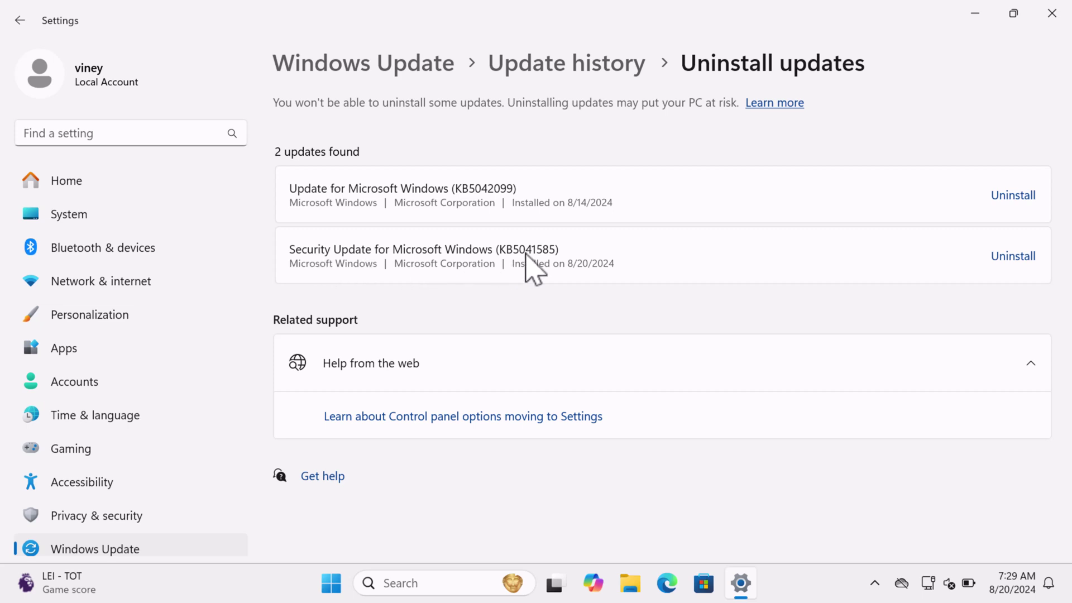
- Uninstall security update KB5041585, confirm it, and go back to Update history
left_click(1013, 256)
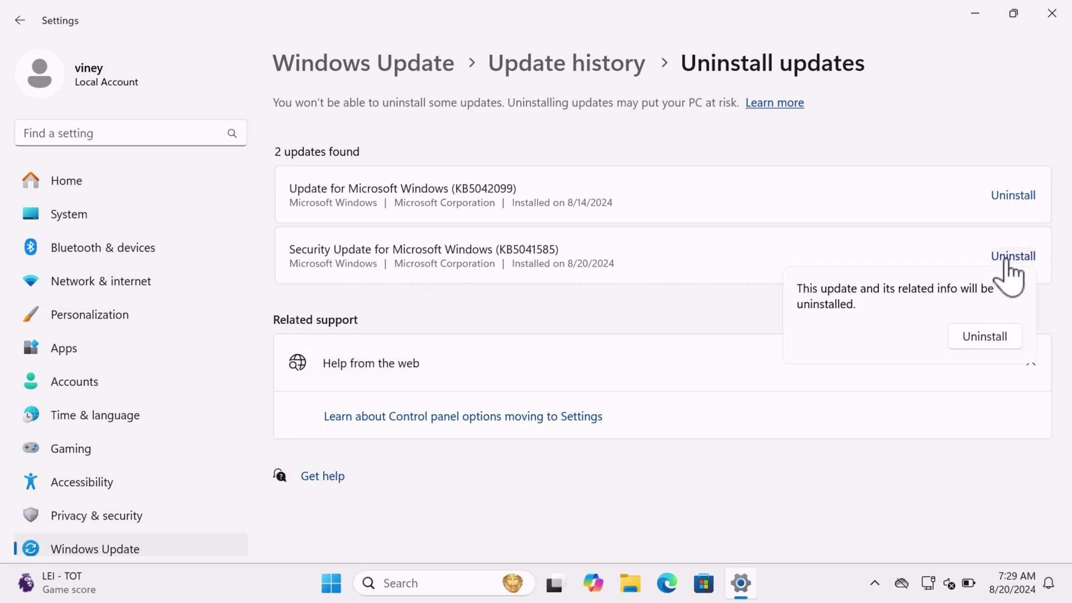
left_click(985, 338)
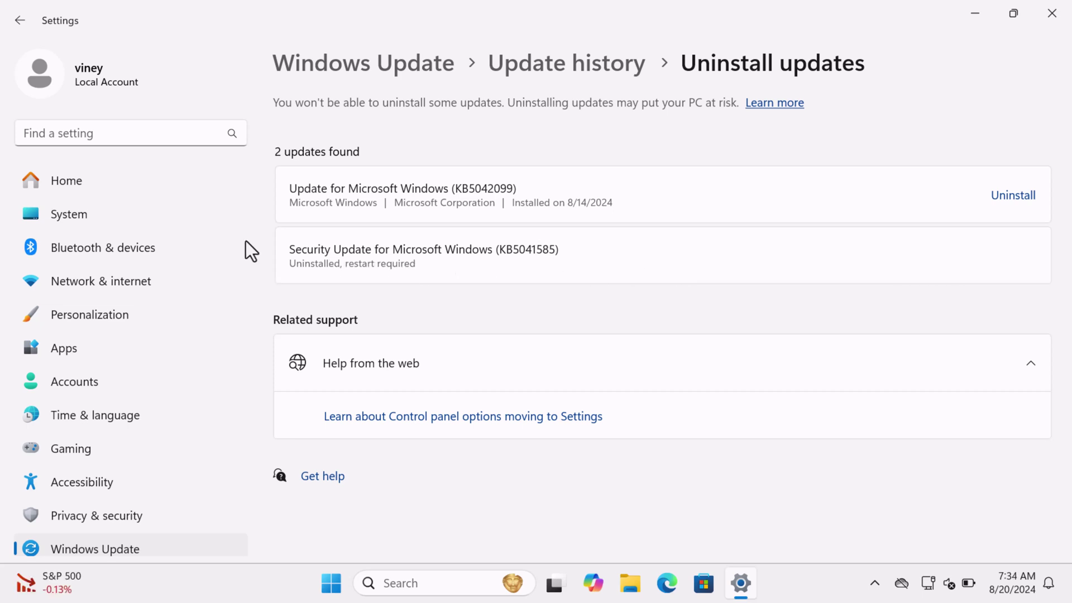
left_click(524, 66)
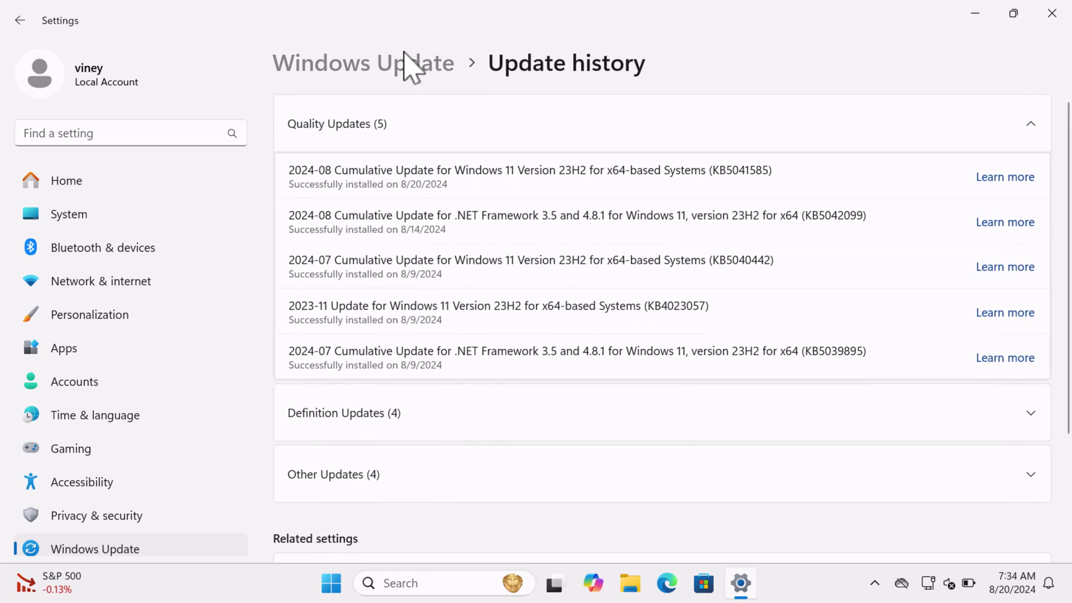
- Pause updates for one week, then extend the pause to three weeks, until 9/17/2024
left_click(409, 66)
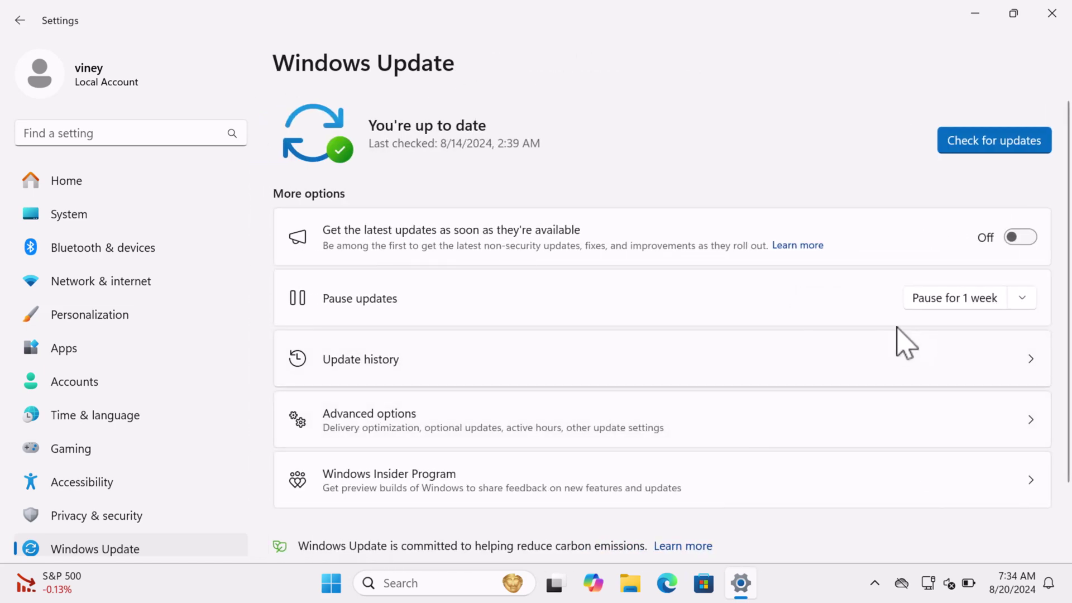
left_click(955, 298)
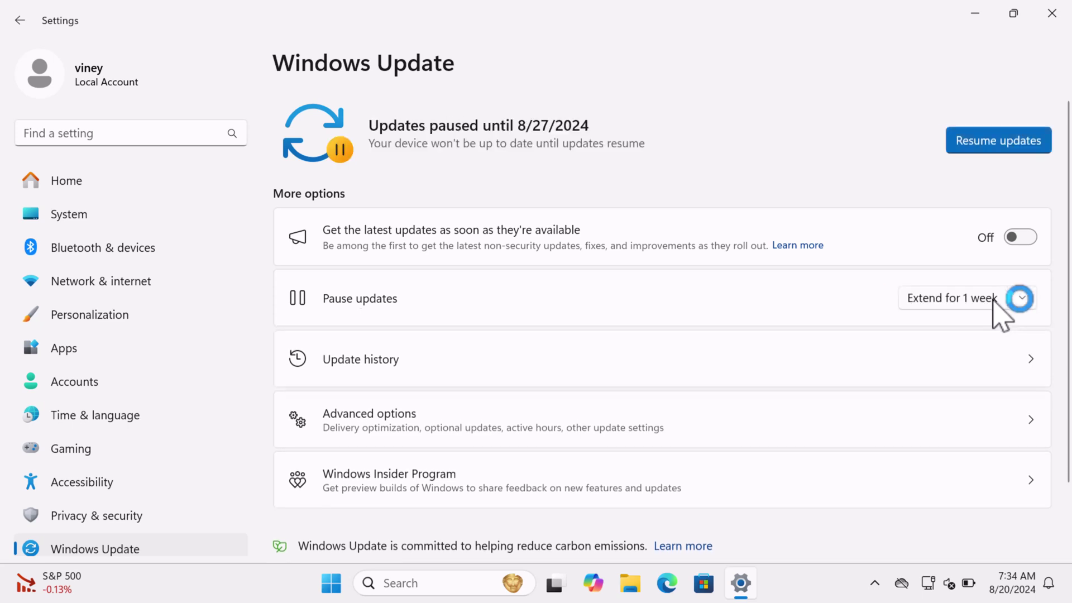
left_click(1023, 300)
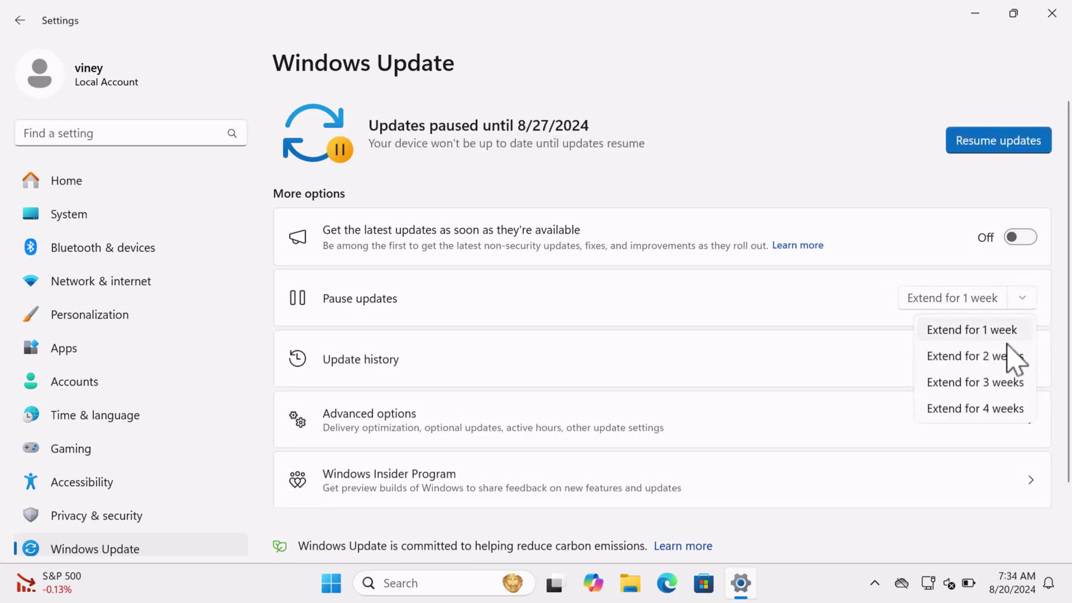
left_click(993, 383)
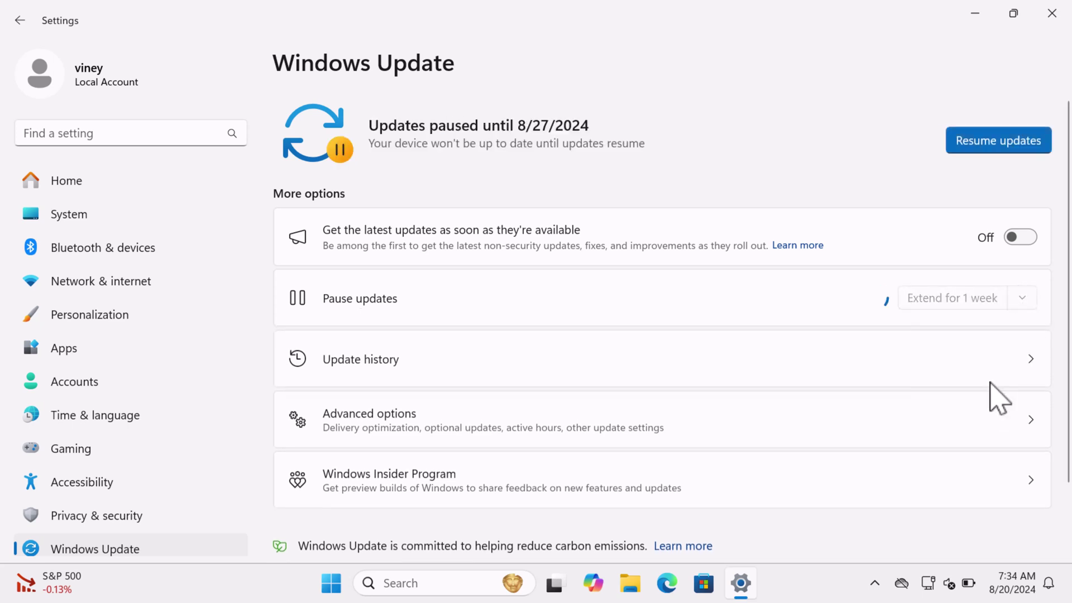
- Close Settings and bring up the Start menu to restart the PC
left_click(1052, 14)
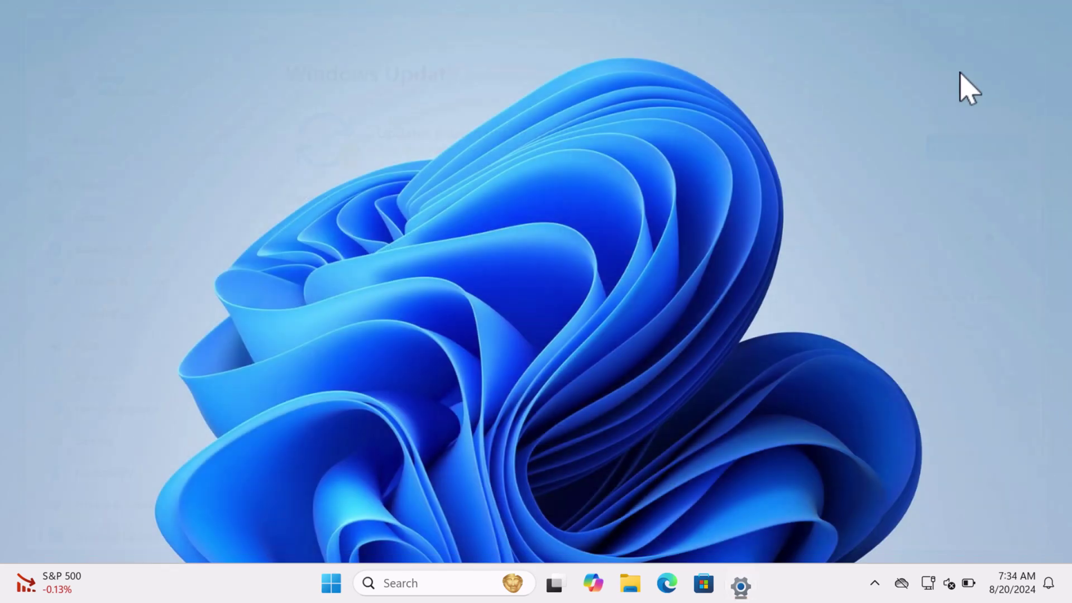
key("super")
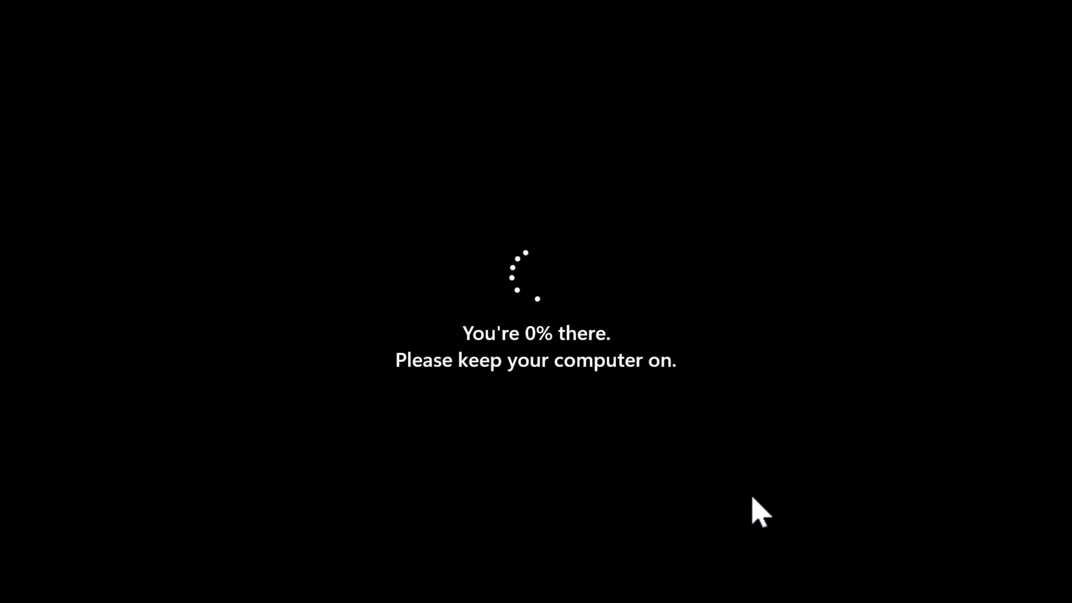